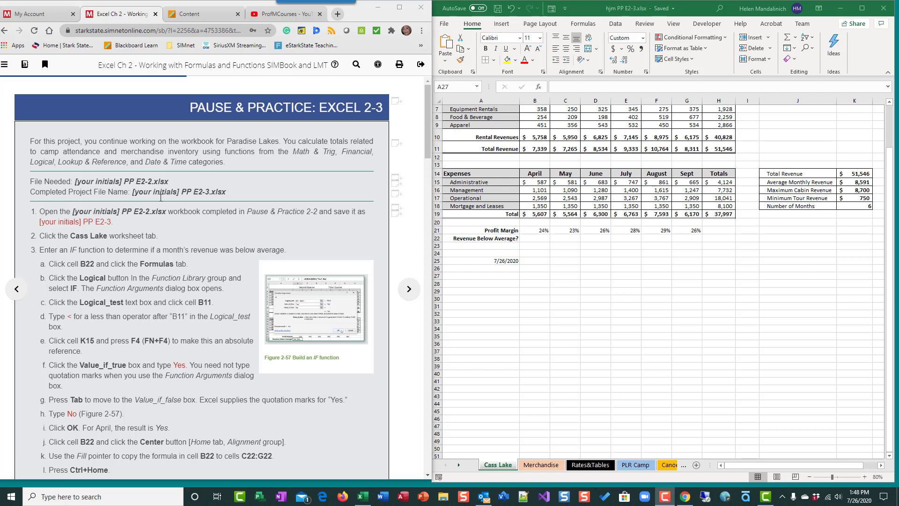
Step: Select cell B22 beside Revenue Below Average? on the Cass Lake sheet and widen the workbook window over the instructions
scroll(177, 229, down, 2)
scroll(177, 229, up, 1)
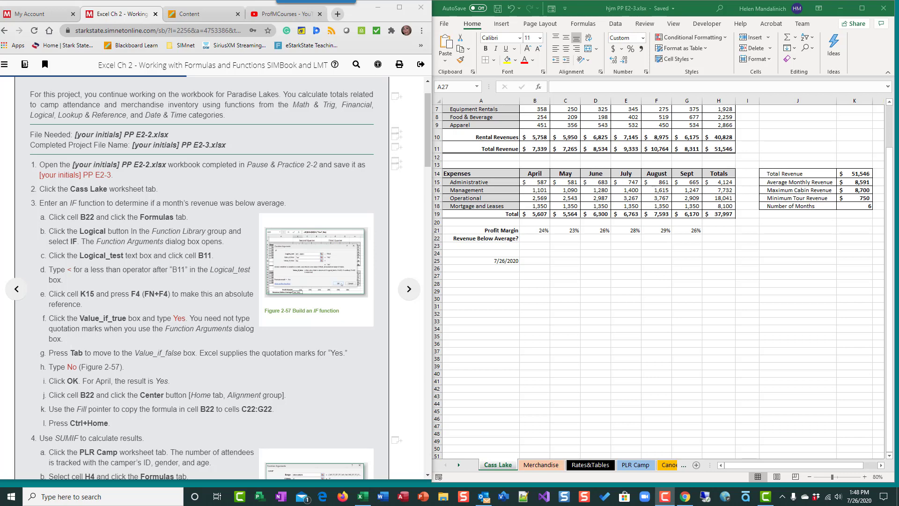
click(591, 24)
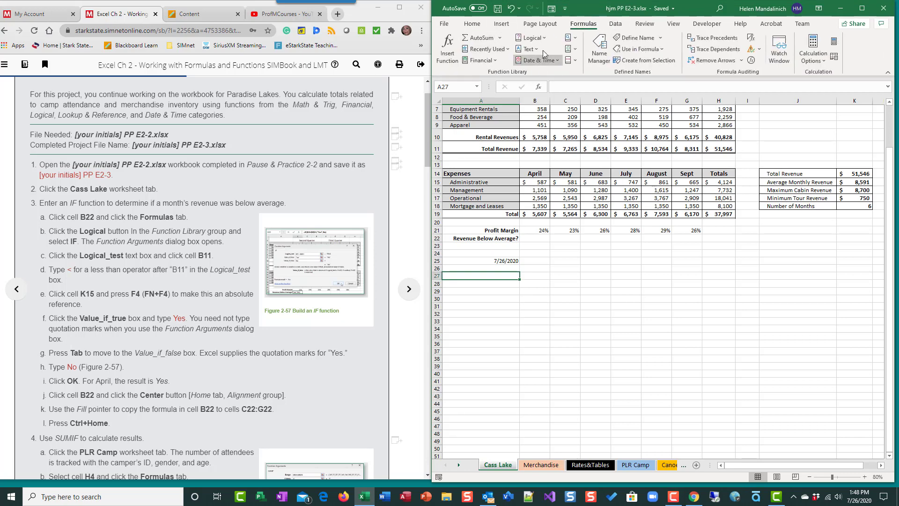
click(546, 238)
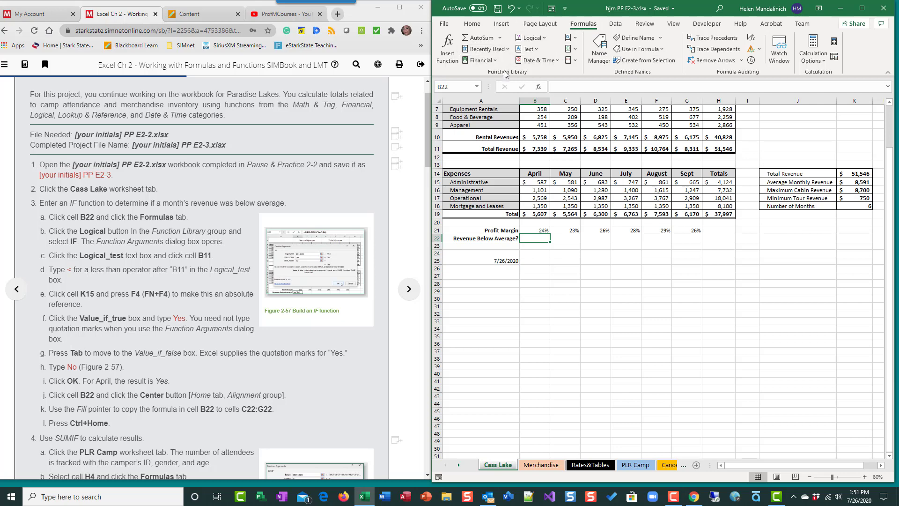
drag(430, 67, 228, 67)
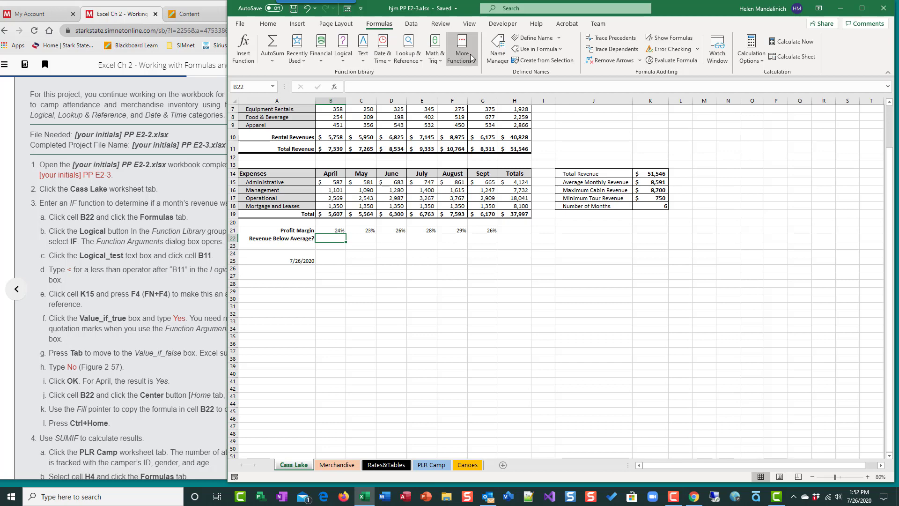
click(244, 49)
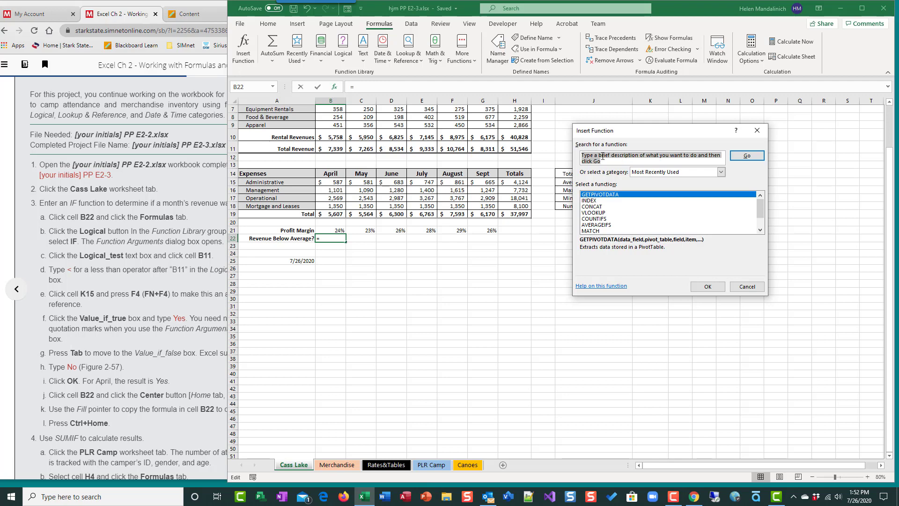
text(if)
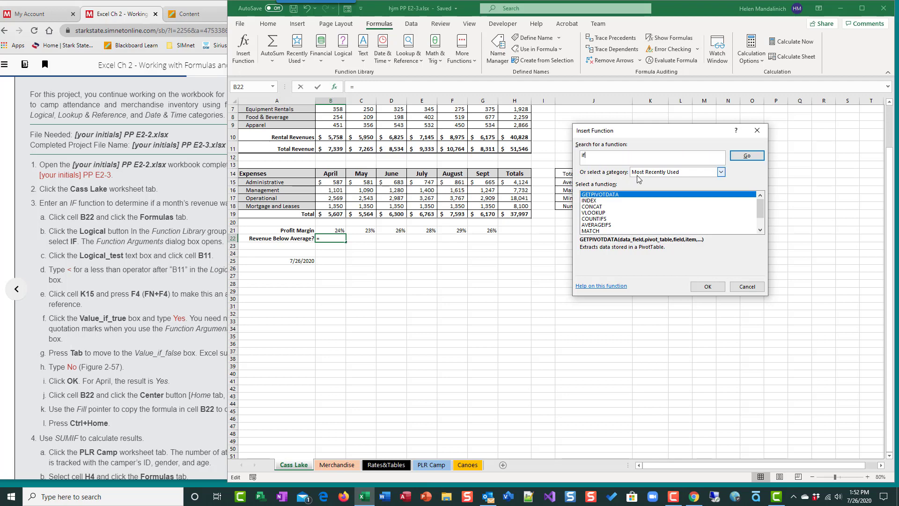
click(746, 155)
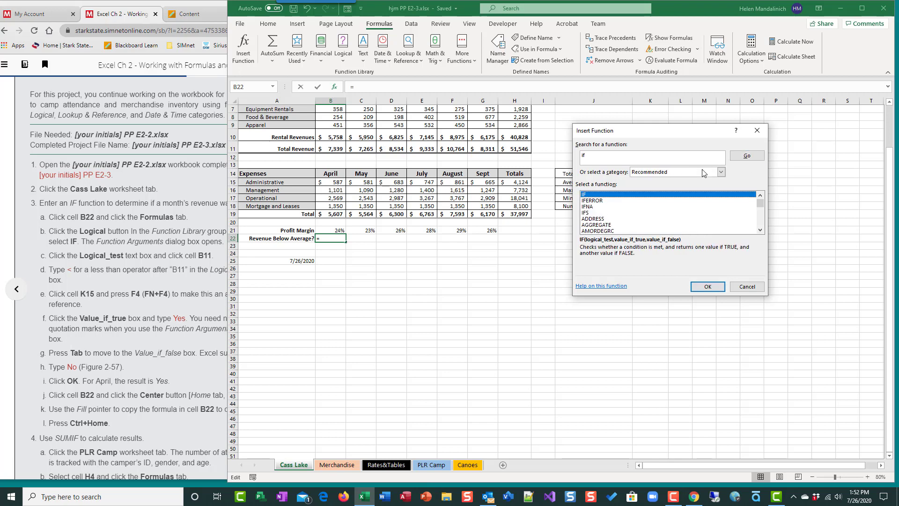
double_click(591, 195)
click(777, 269)
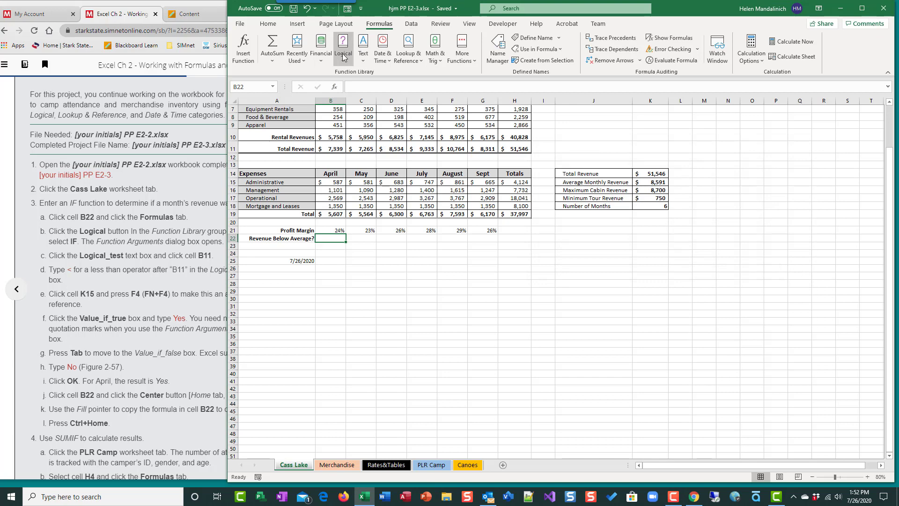
Step: Start a logical IF function in cell B22 with the logical test B11<$K$15, using an absolute reference to K15
click(343, 56)
click(370, 100)
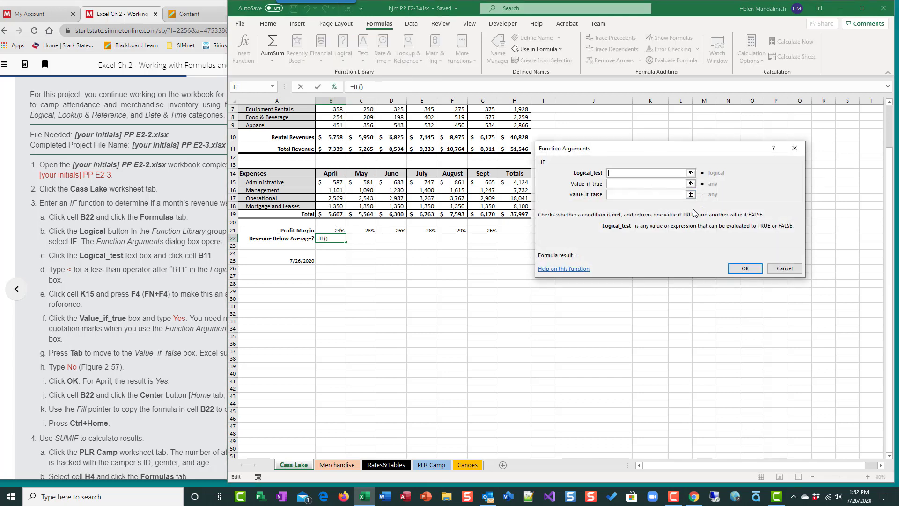
drag(693, 152, 654, 269)
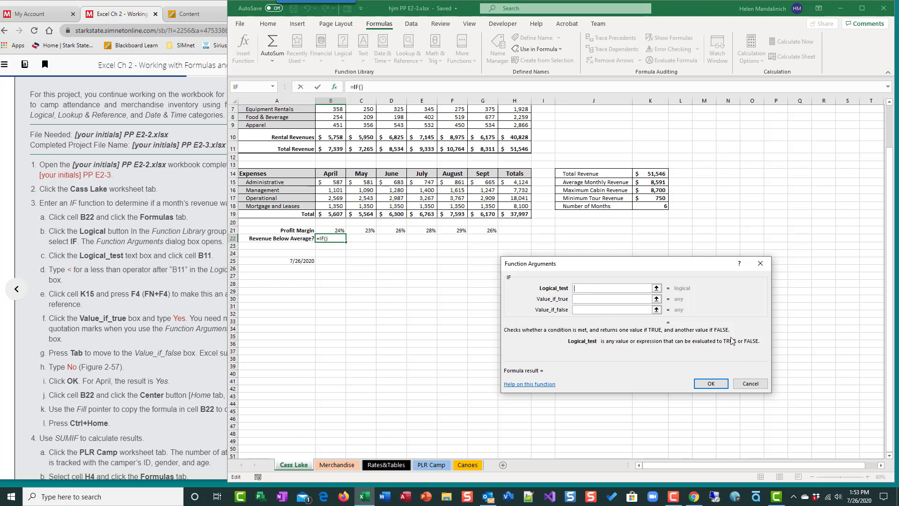
click(331, 147)
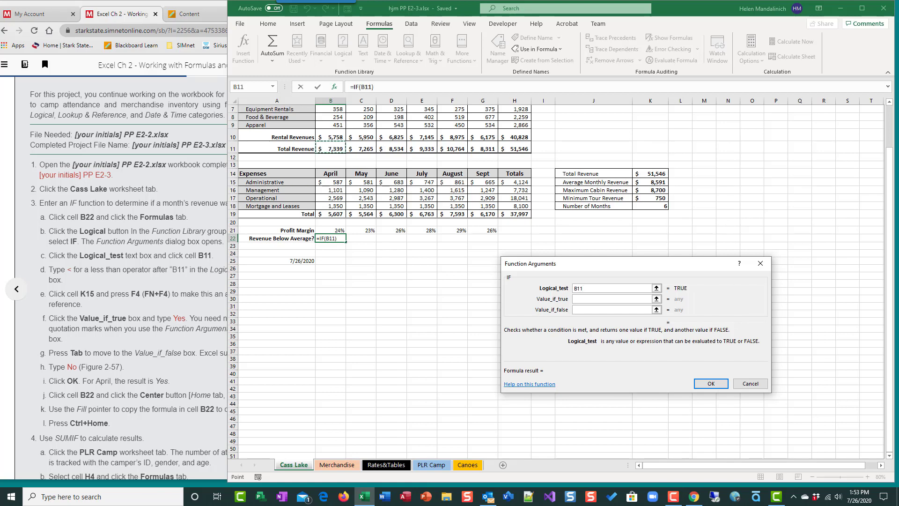
text(<)
click(660, 184)
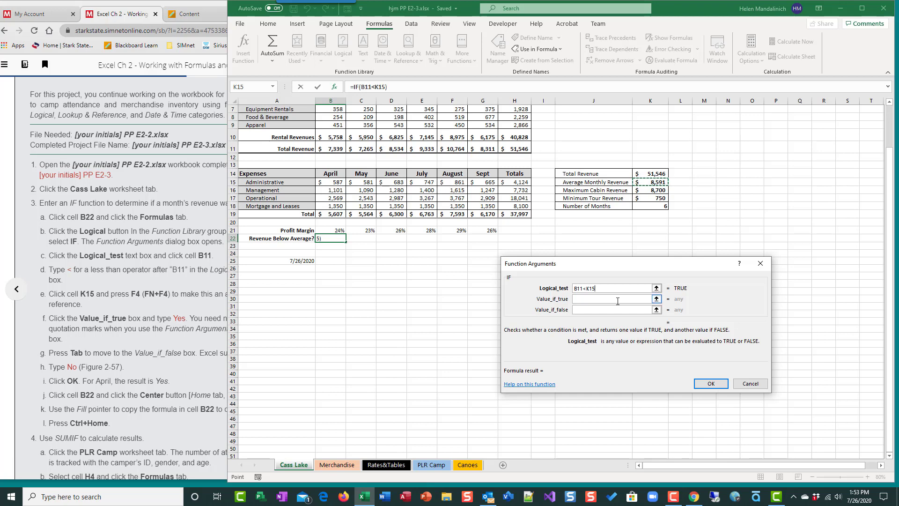
key(F4)
Step: Set the IF function's value if true to Yes and value if false to No, and complete the formula
click(595, 299)
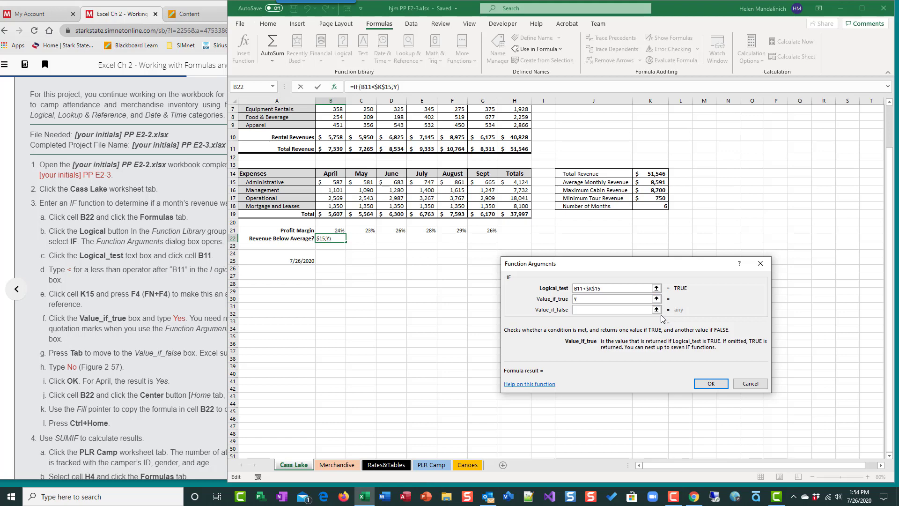
text(Yes)
click(584, 309)
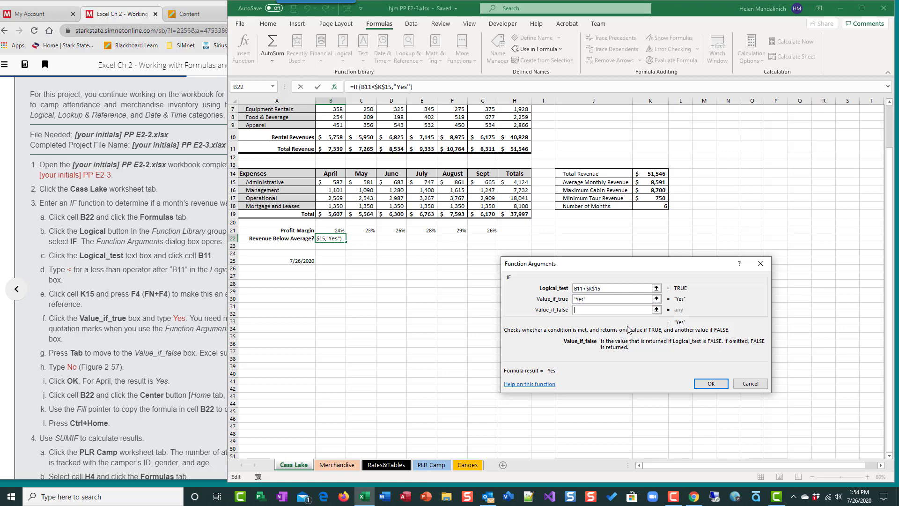
text(No)
click(712, 389)
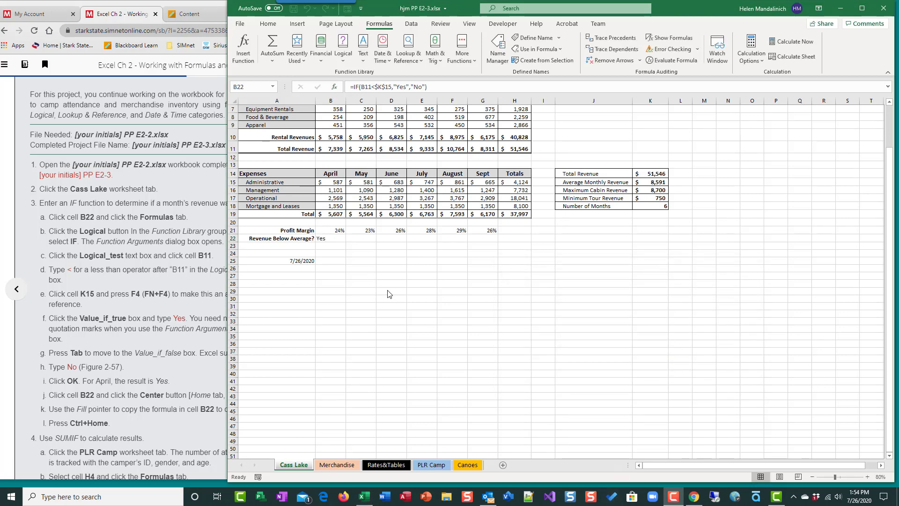
Step: Center the contents of cell B22 horizontally and copy its formula across to cells C22:G22
drag(225, 236, 380, 237)
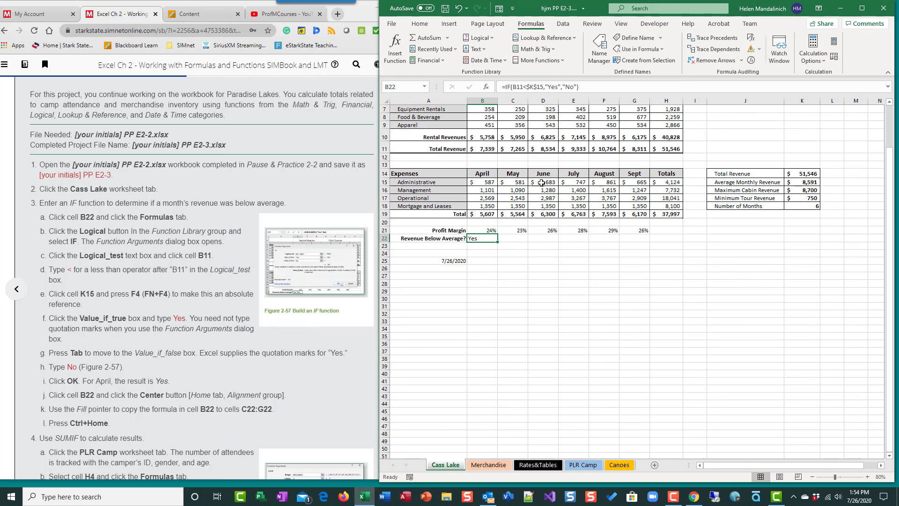
click(415, 27)
click(547, 56)
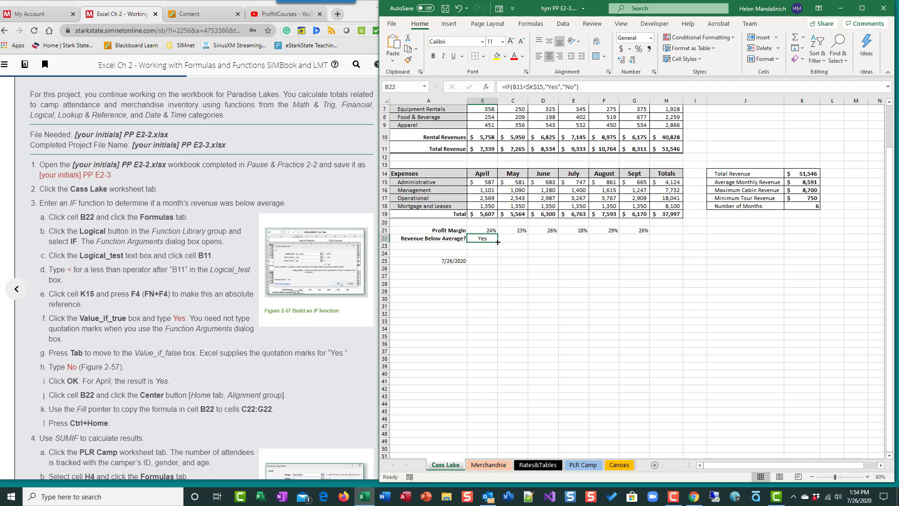
drag(498, 241, 641, 239)
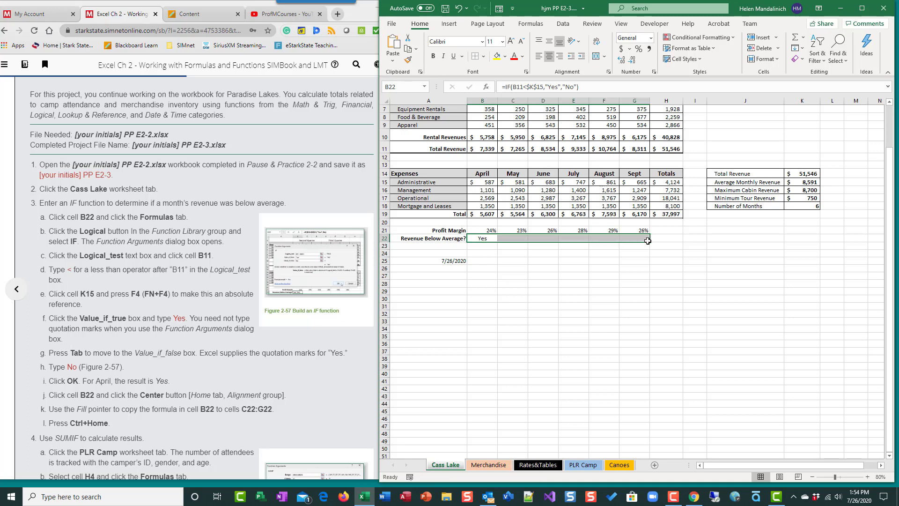
Step: Check the copied IF formulas in cells C22 to E22, and bring up the SUMIF instructions in the exercise
click(523, 239)
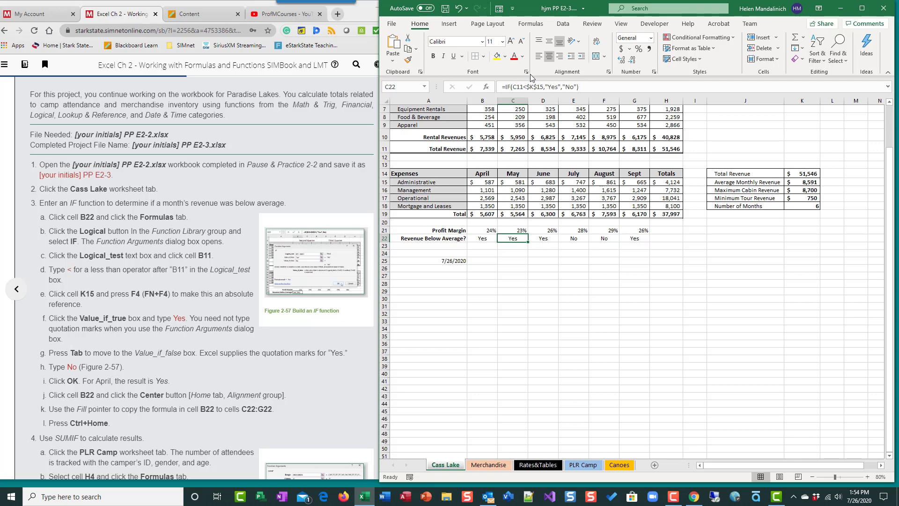
click(545, 240)
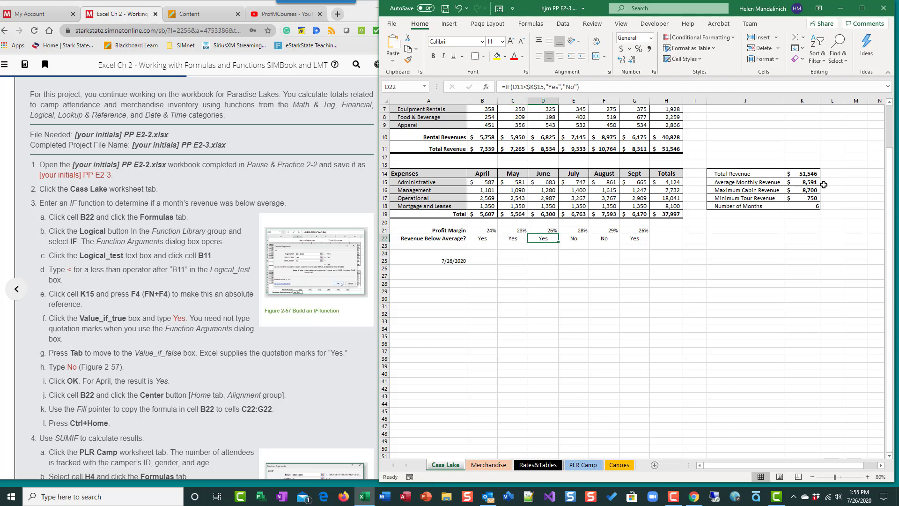
click(575, 239)
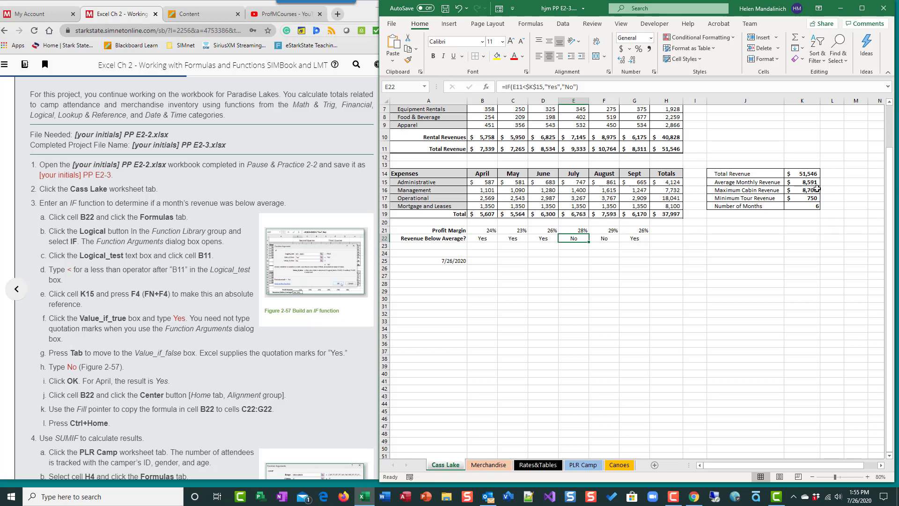
click(631, 244)
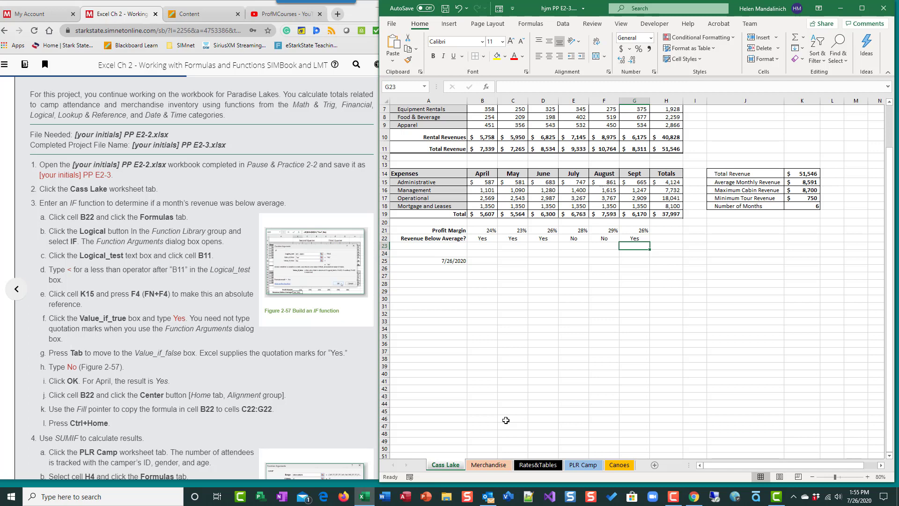
scroll(127, 379, down, 7)
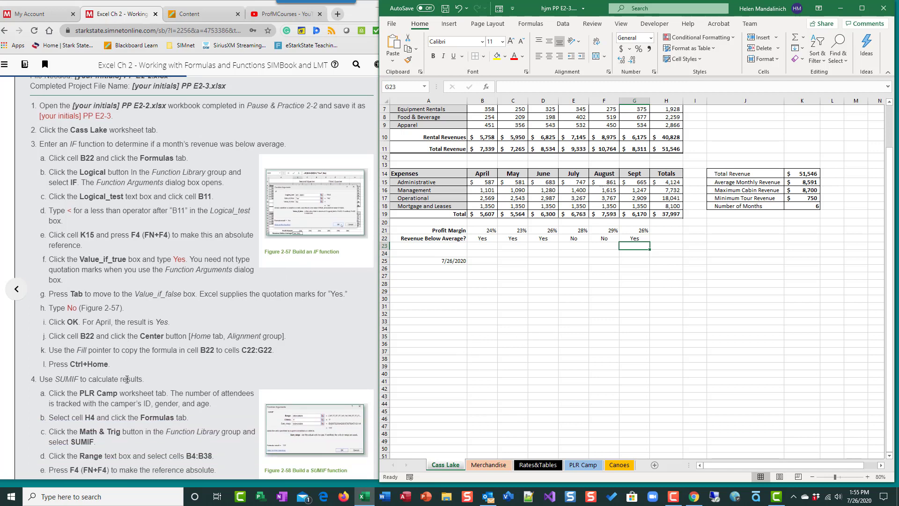